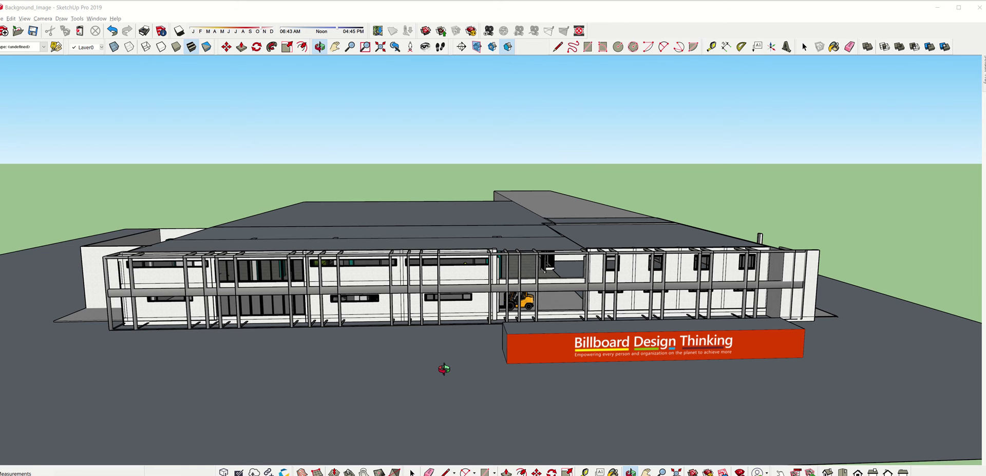
# Examine the building's long facade, and the machines, forklift and desks inside the production hall
pyautogui.moveTo(386, 350); pyautogui.dragTo(427, 313)
pyautogui.scroll(5, 405, 313)
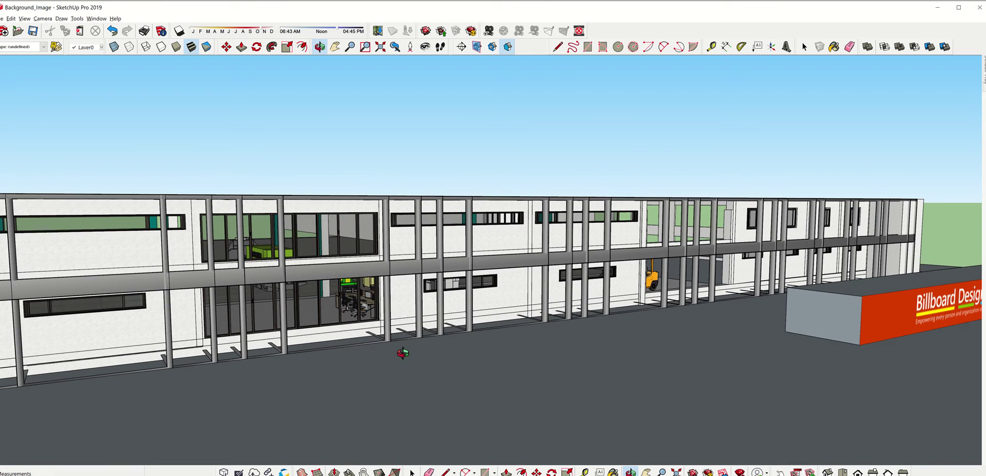
pyautogui.scroll(3, 409, 363)
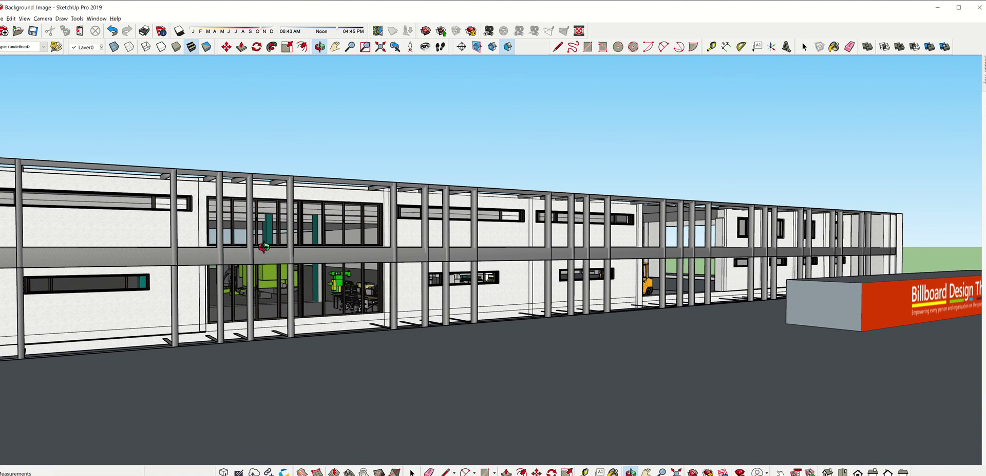
pyautogui.moveTo(144, 296); pyautogui.dragTo(807, 307)
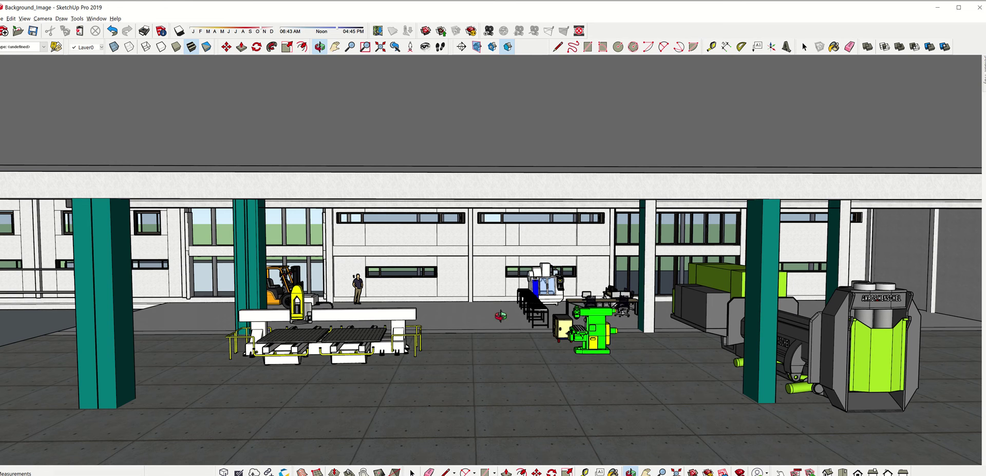
pyautogui.scroll(2, 487, 353)
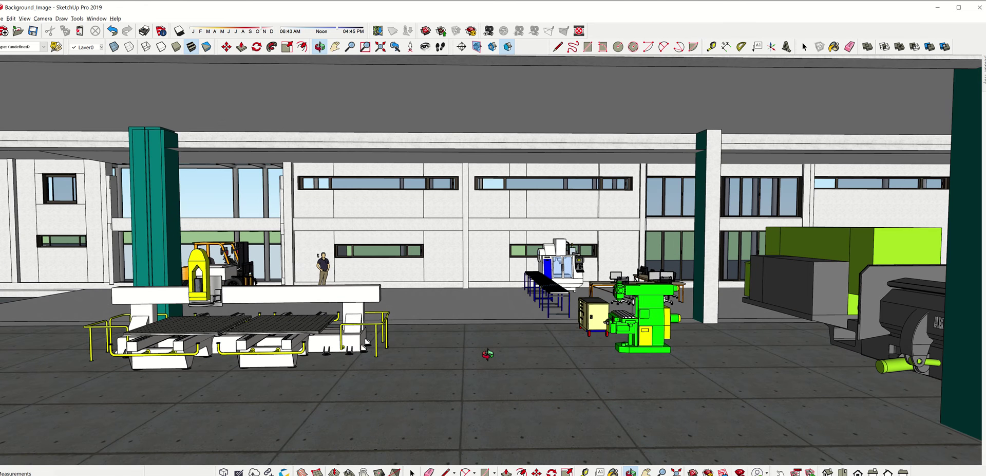
pyautogui.moveTo(478, 321); pyautogui.dragTo(477, 332)
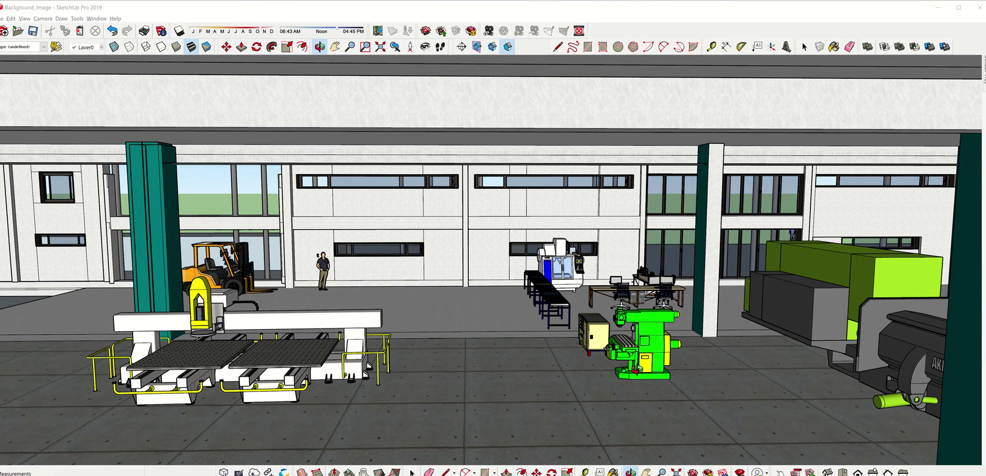
# Switch to the whiteboard with the factory picture and add a dark blue idea note reading "Safety issue fork lift driver"
pyautogui.hotkey('alt', 'Tab')
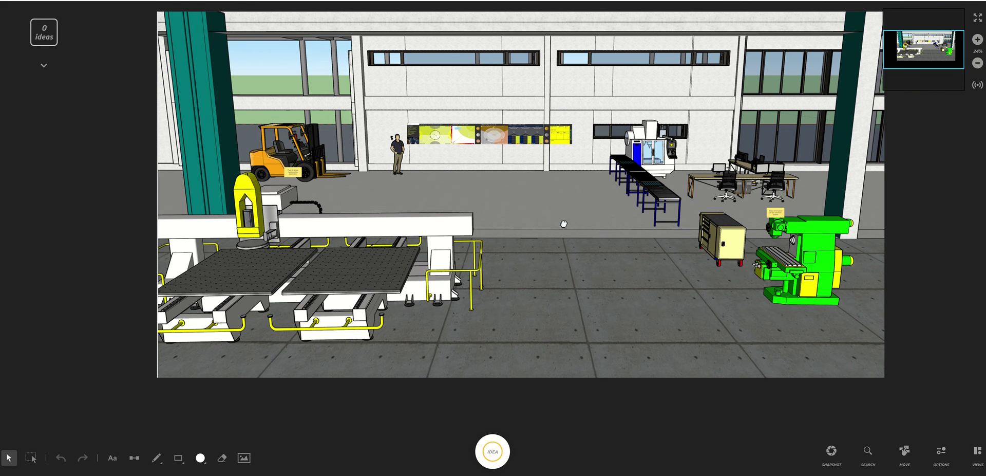
pyautogui.moveTo(563, 224); pyautogui.dragTo(553, 251)
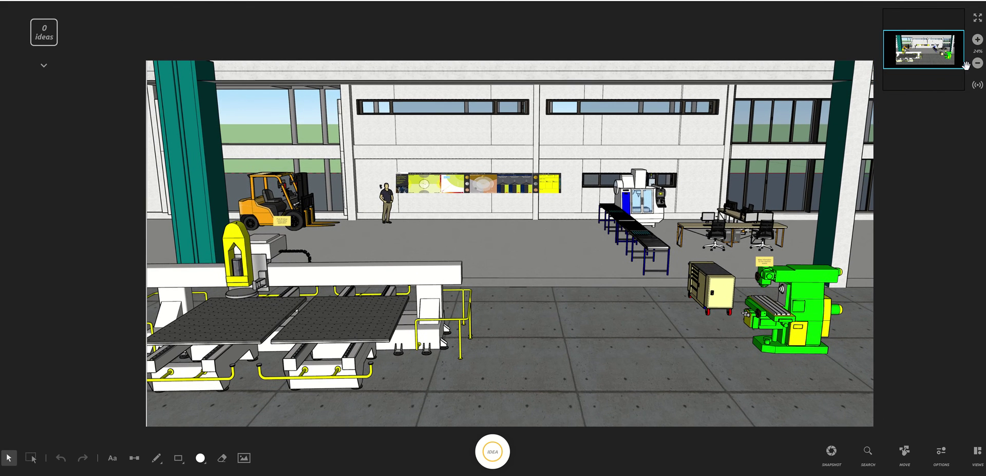
pyautogui.click(976, 41)
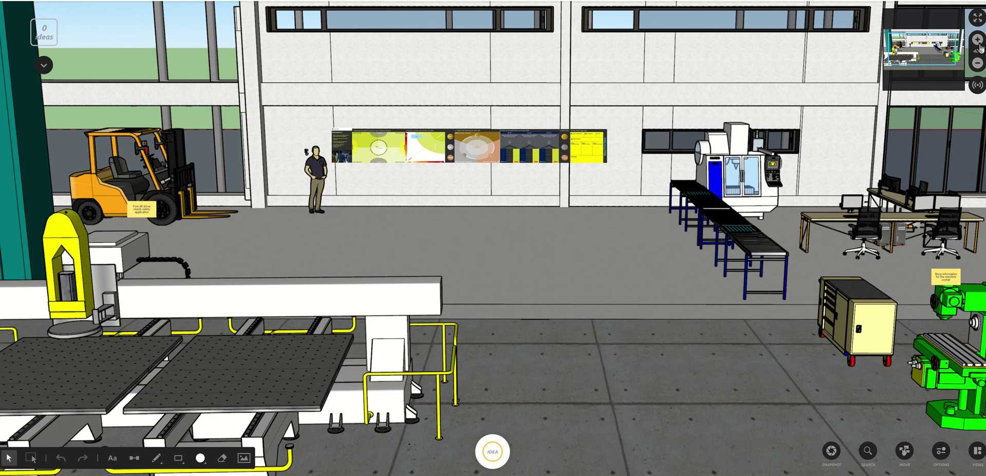
pyautogui.click(977, 62)
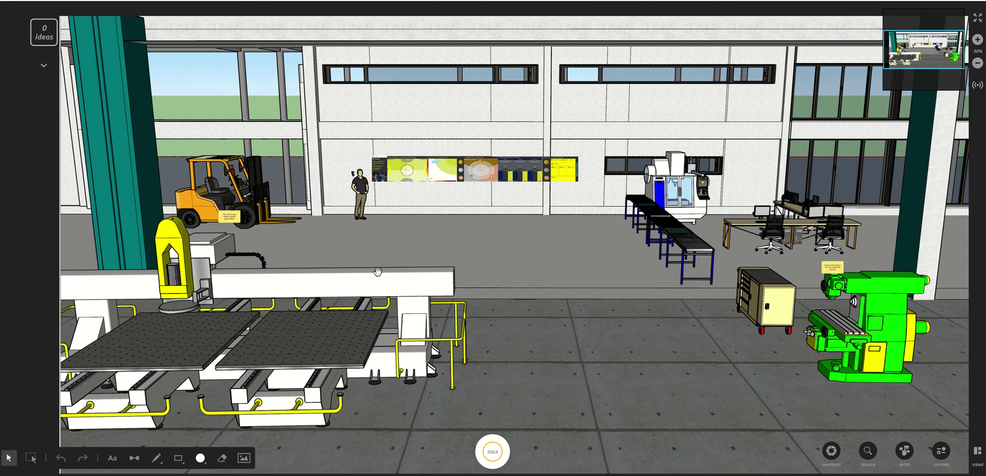
pyautogui.click(492, 451)
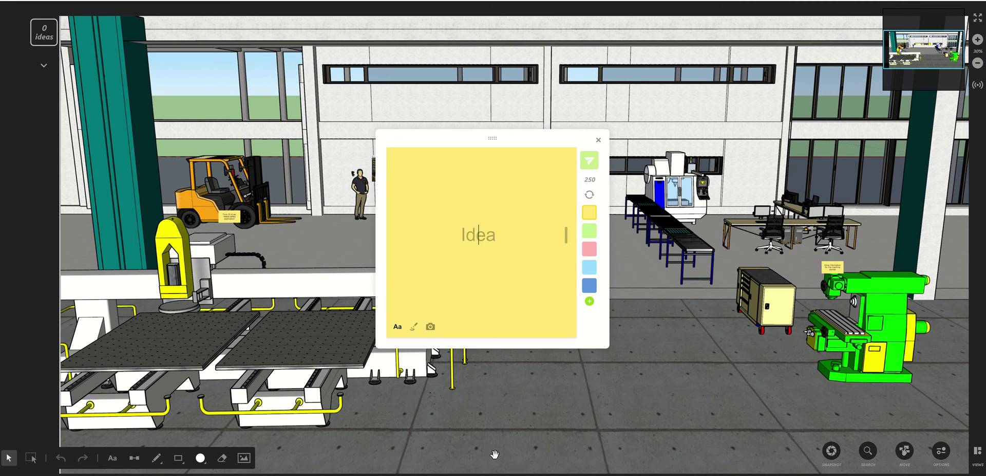
pyautogui.write('Safety issue ')
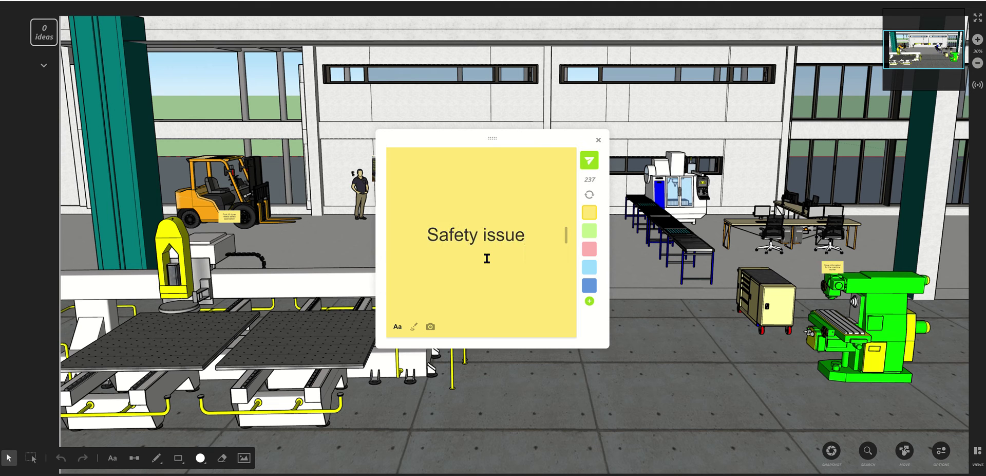
pyautogui.write('fork lif')
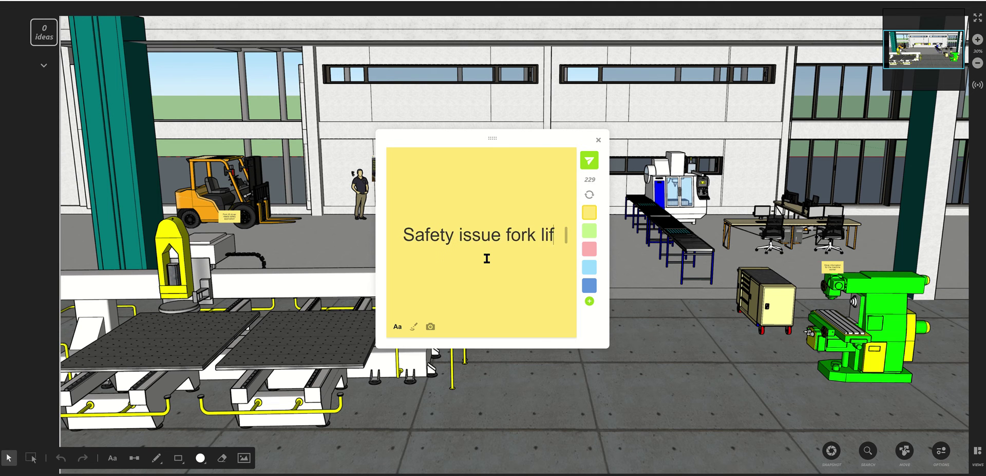
pyautogui.write('t driver')
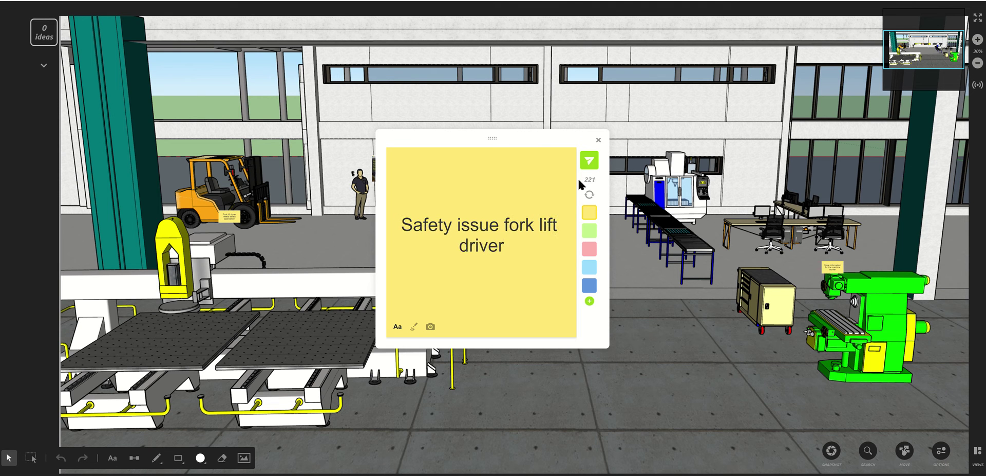
pyautogui.click(589, 285)
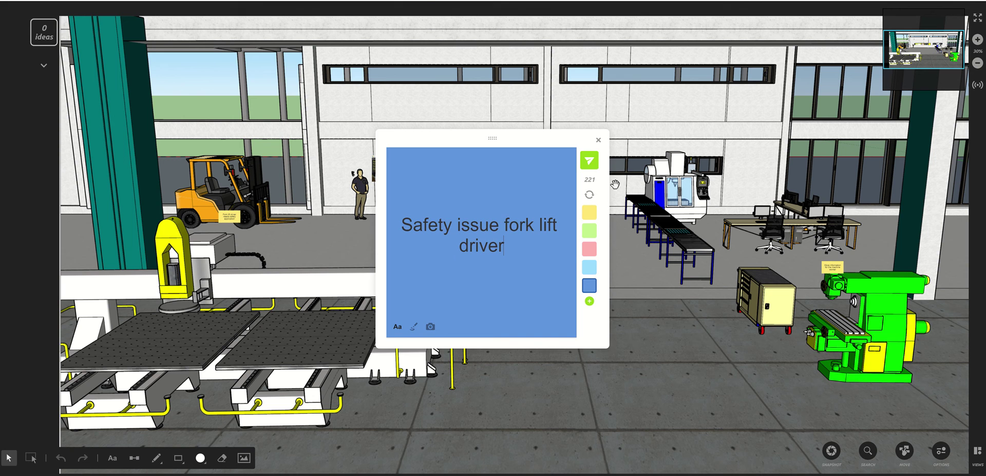
pyautogui.click(589, 161)
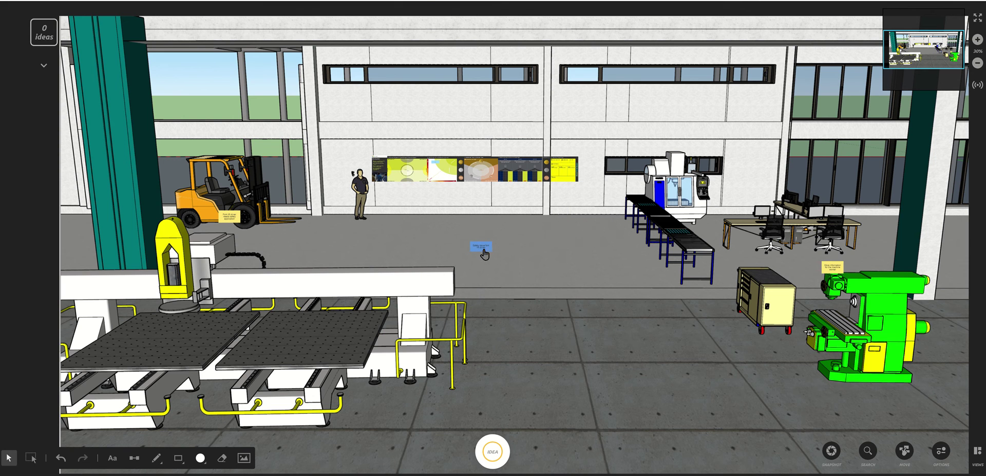
# Place the blue safety note on the forklift and enlarge it so its text is readable
pyautogui.moveTo(483, 251); pyautogui.dragTo(249, 176)
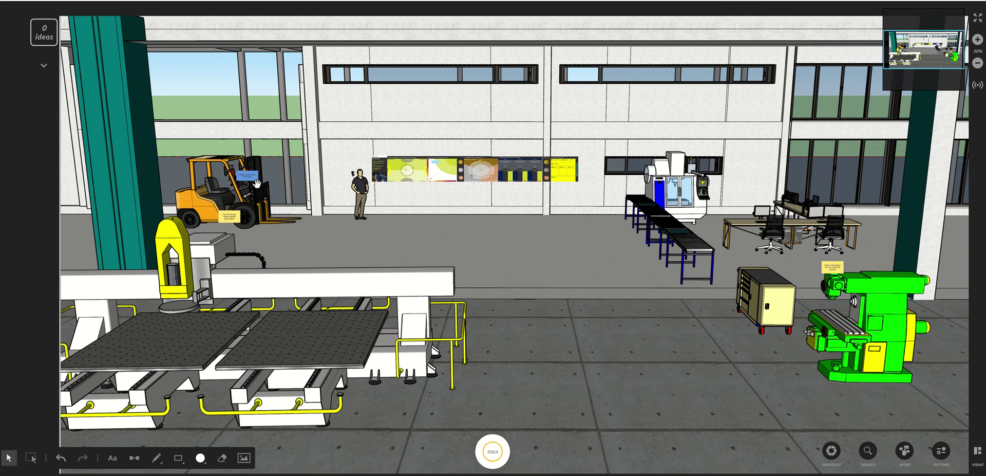
pyautogui.click(255, 183)
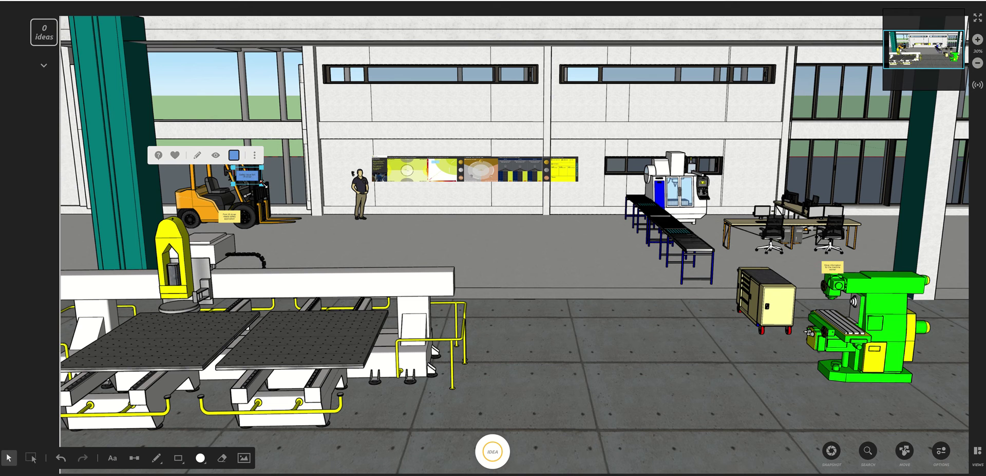
pyautogui.moveTo(263, 183)
pyautogui.mouseDown()
pyautogui.moveTo(290, 203)
pyautogui.moveTo(247, 183)
pyautogui.mouseUp()
pyautogui.click(264, 189)
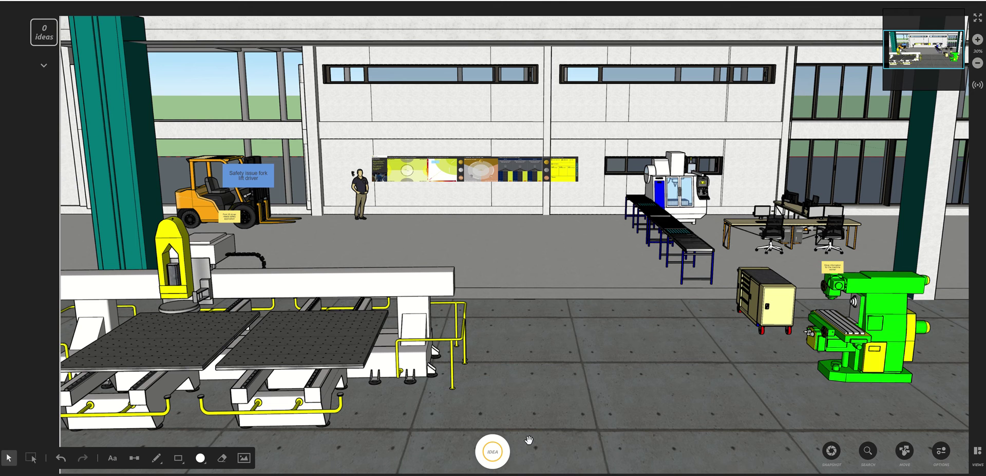
# Add a green idea note reading "Planing involves a lot of paper work"
pyautogui.click(493, 452)
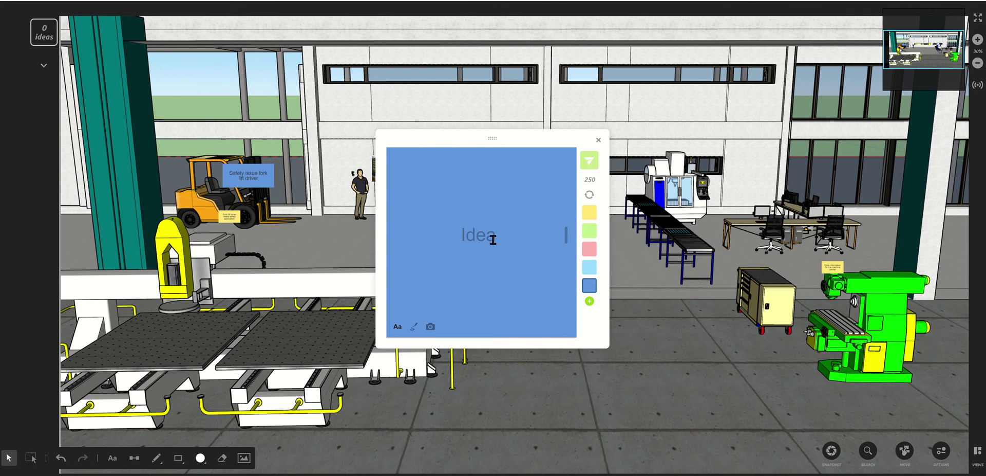
pyautogui.write('Planing ')
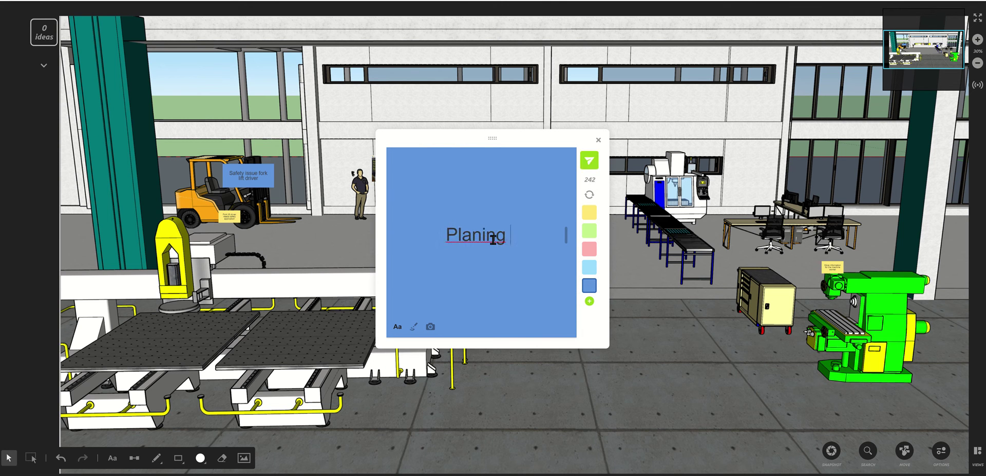
pyautogui.write('involves a lot of pa')
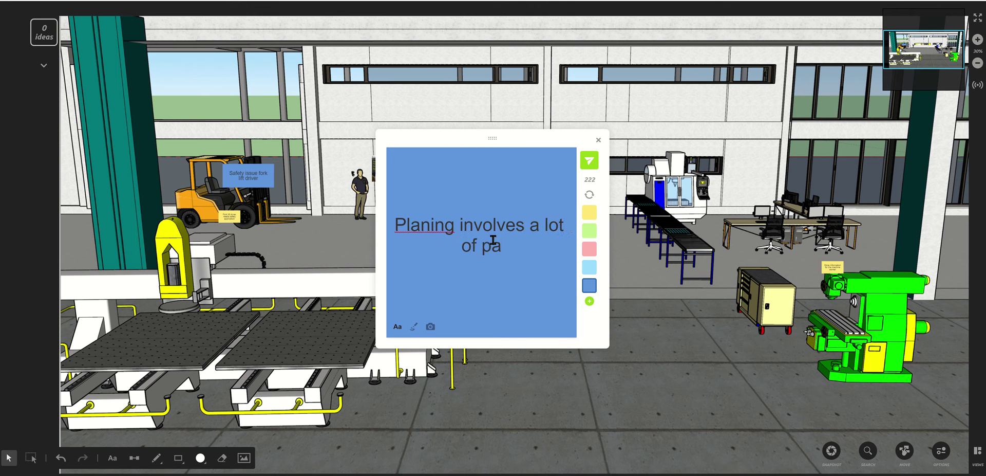
pyautogui.write('per work')
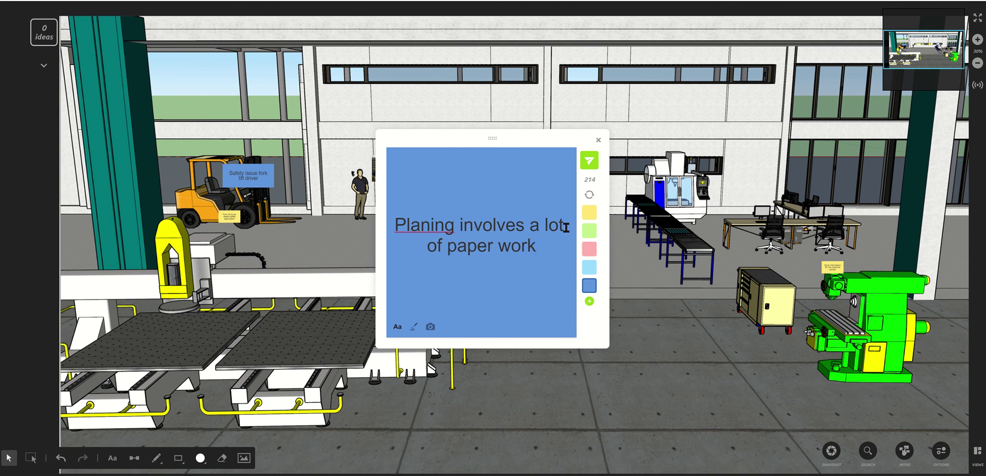
pyautogui.click(594, 236)
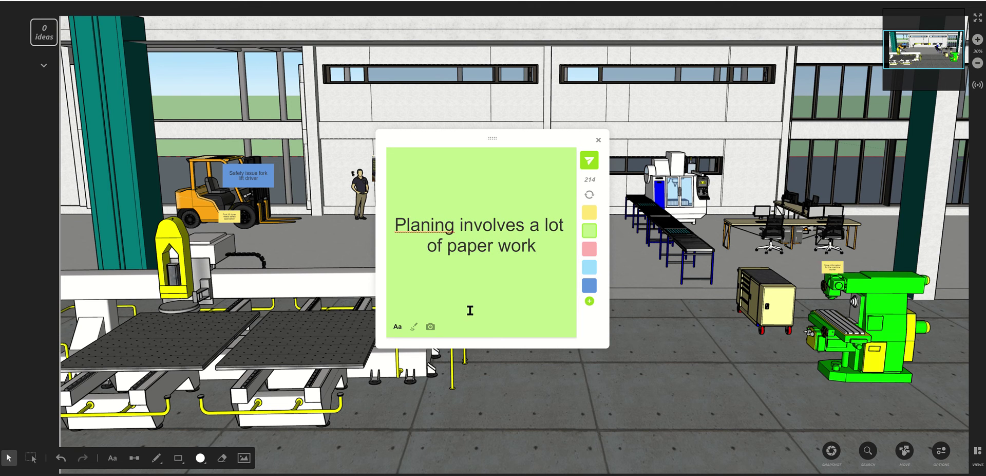
pyautogui.click(589, 161)
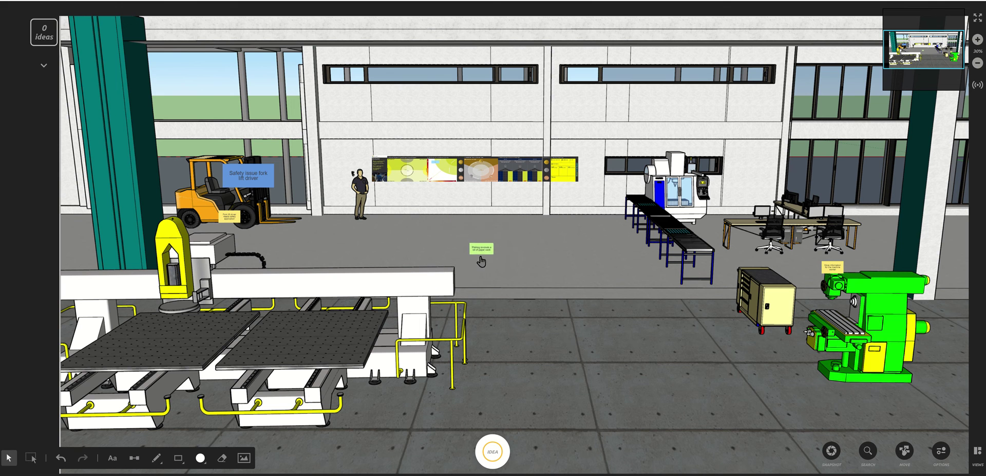
# Place the green paperwork note just above the office desks and enlarge it to a readable size
pyautogui.moveTo(478, 255); pyautogui.dragTo(755, 191)
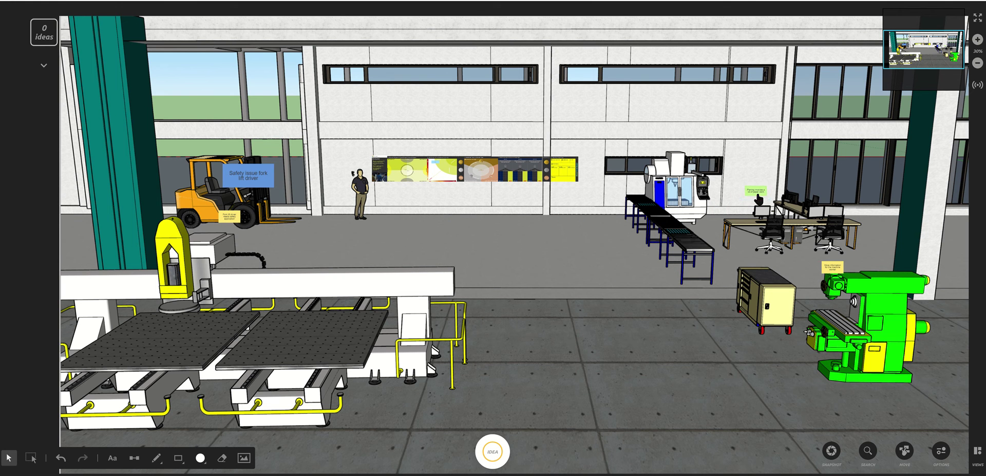
pyautogui.click(760, 194)
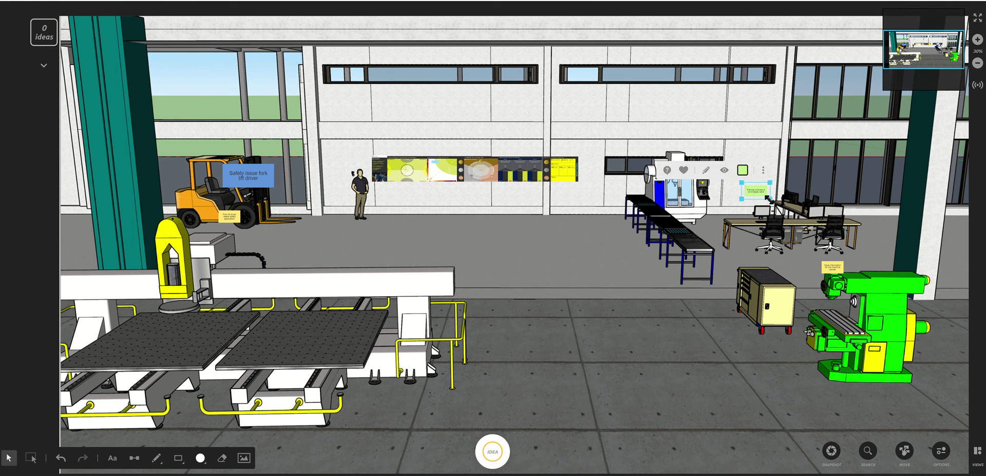
pyautogui.moveTo(767, 199)
pyautogui.mouseDown()
pyautogui.moveTo(794, 214)
pyautogui.moveTo(775, 195)
pyautogui.mouseUp()
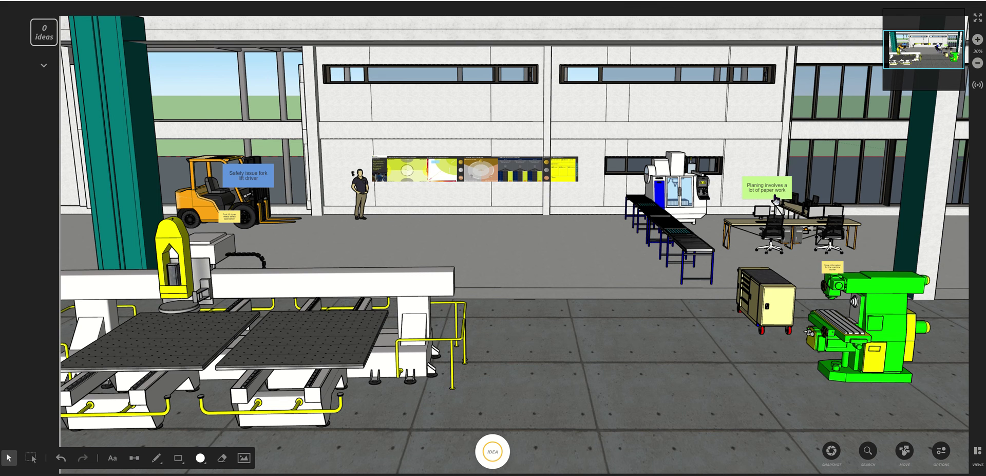
# Add a green idea note reading "bot for planner" over the "Fantastic business opportunities and ideas" canvas on the back wall
pyautogui.click(977, 40)
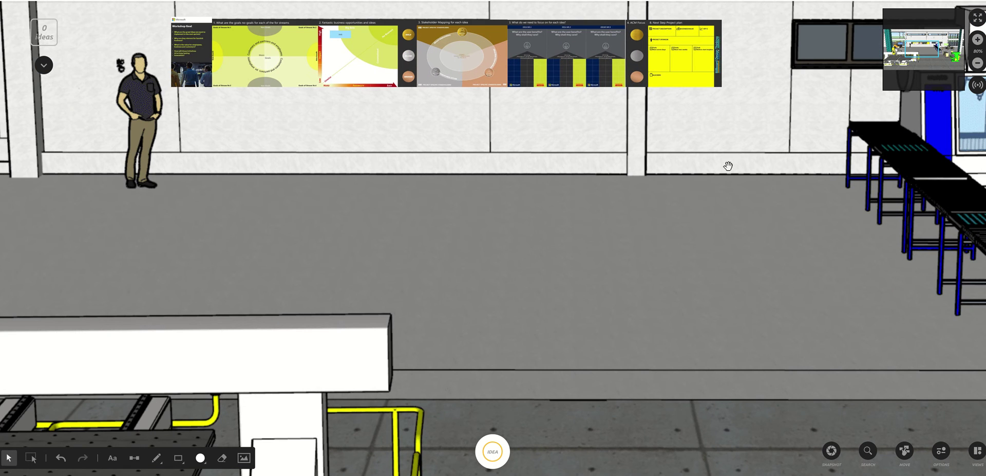
pyautogui.moveTo(678, 176); pyautogui.dragTo(728, 363)
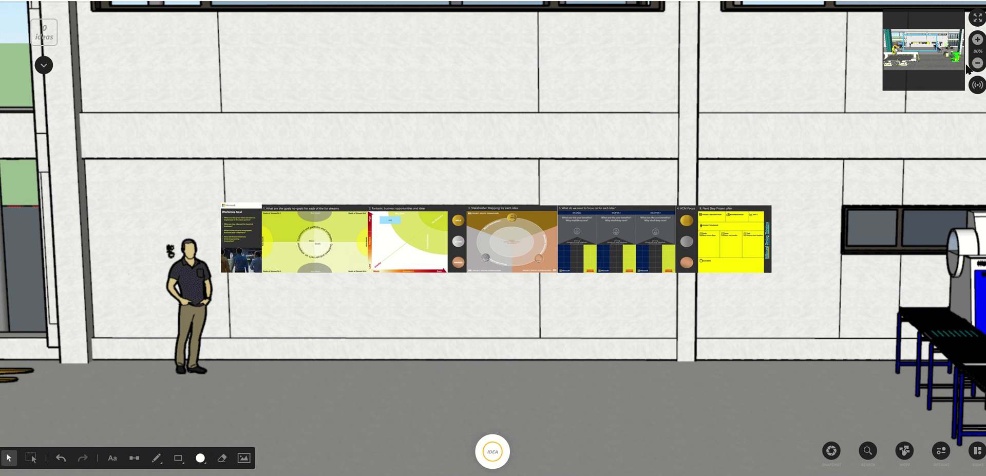
pyautogui.click(978, 43)
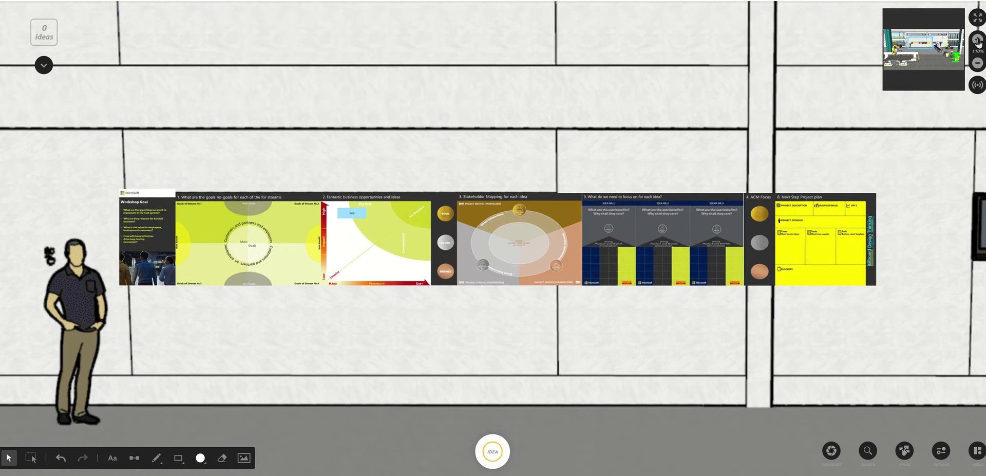
pyautogui.click(978, 41)
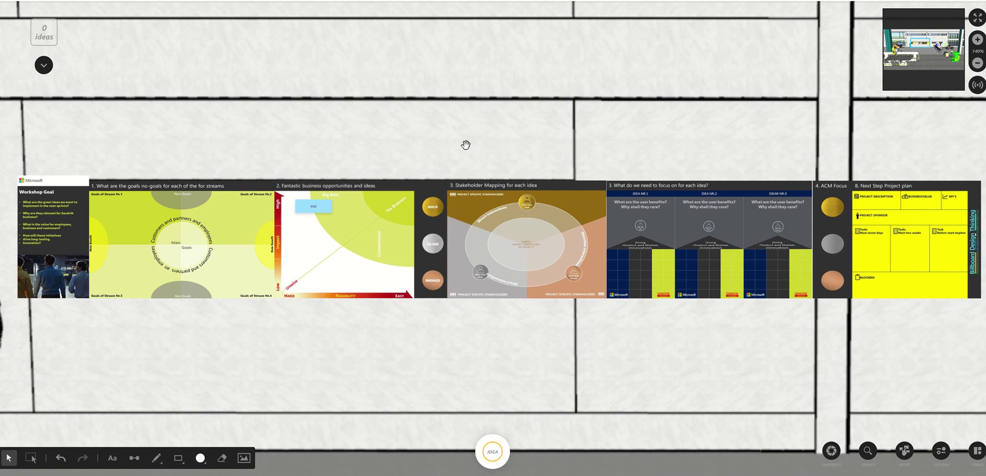
pyautogui.moveTo(466, 145); pyautogui.dragTo(586, 143)
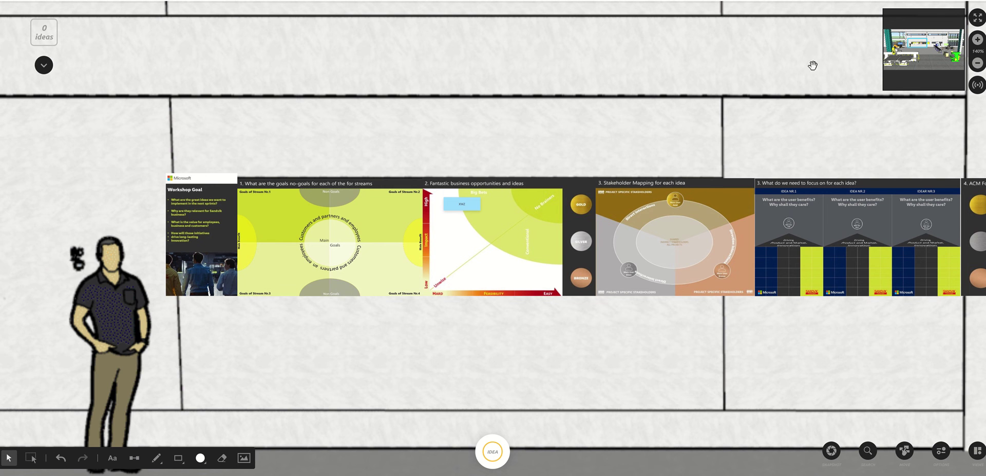
pyautogui.click(978, 42)
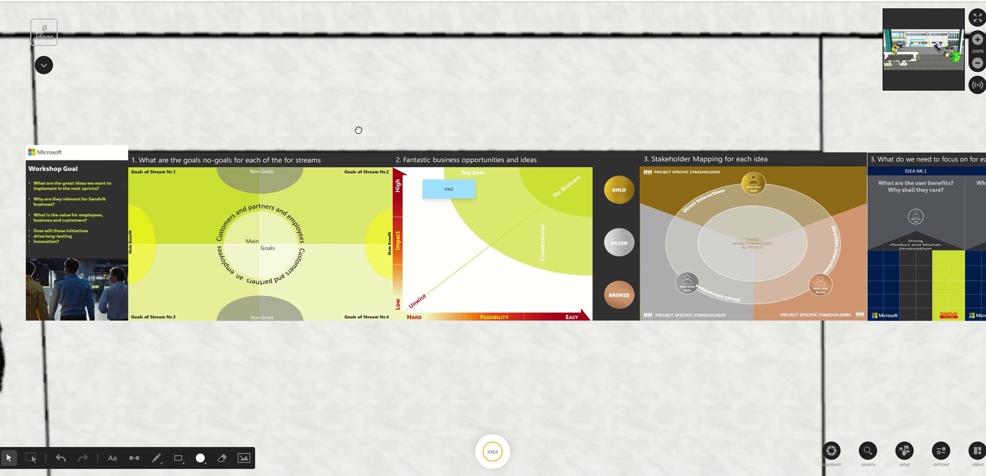
pyautogui.moveTo(359, 130); pyautogui.dragTo(373, 145)
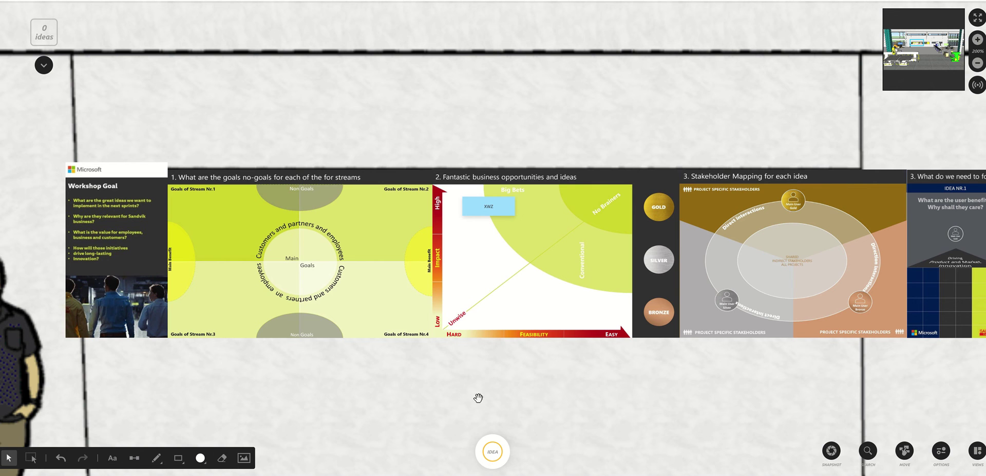
pyautogui.click(495, 460)
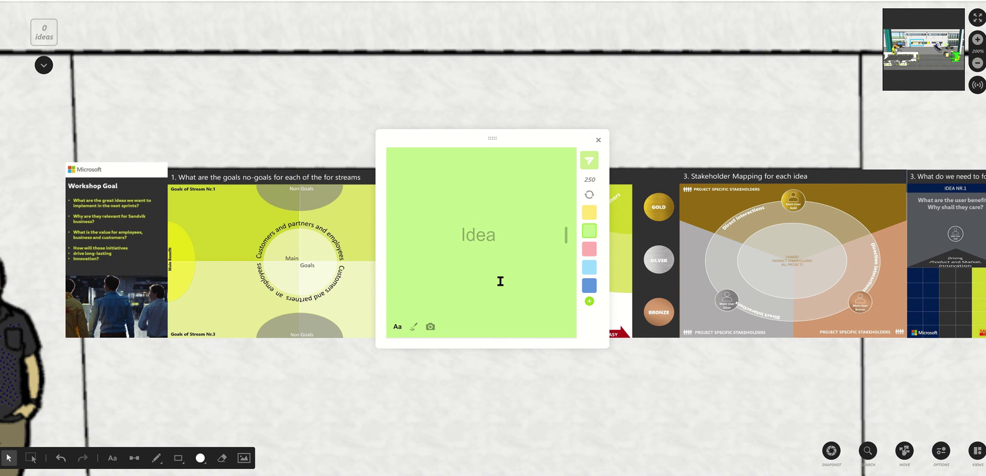
pyautogui.write('bot for plan')
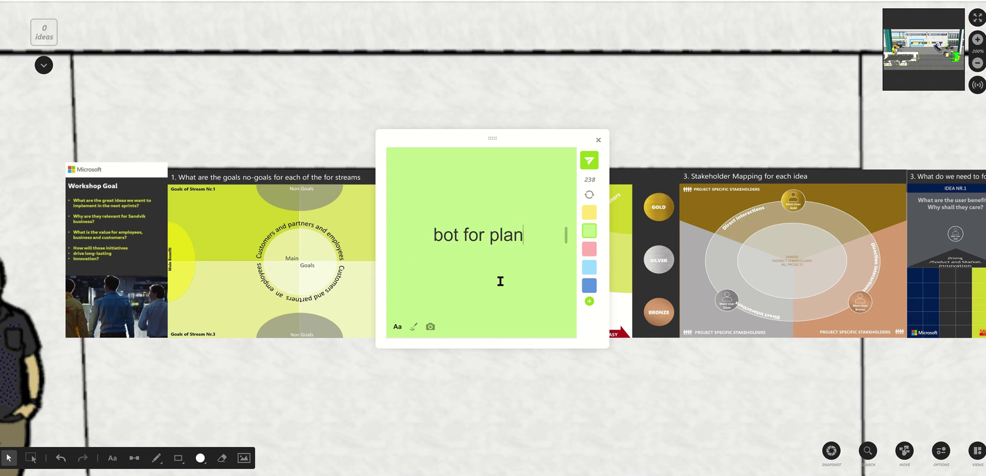
pyautogui.write('e')
pyautogui.press('BackSpace')
pyautogui.write('bed')
pyautogui.press('BackSpace')
pyautogui.press('BackSpace')
pyautogui.press('BackSpace')
pyautogui.write('ner')
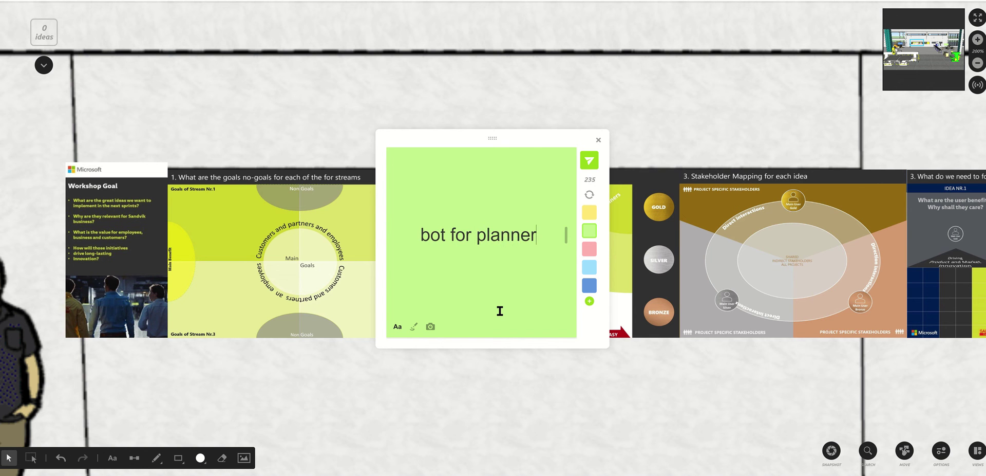
pyautogui.click(590, 161)
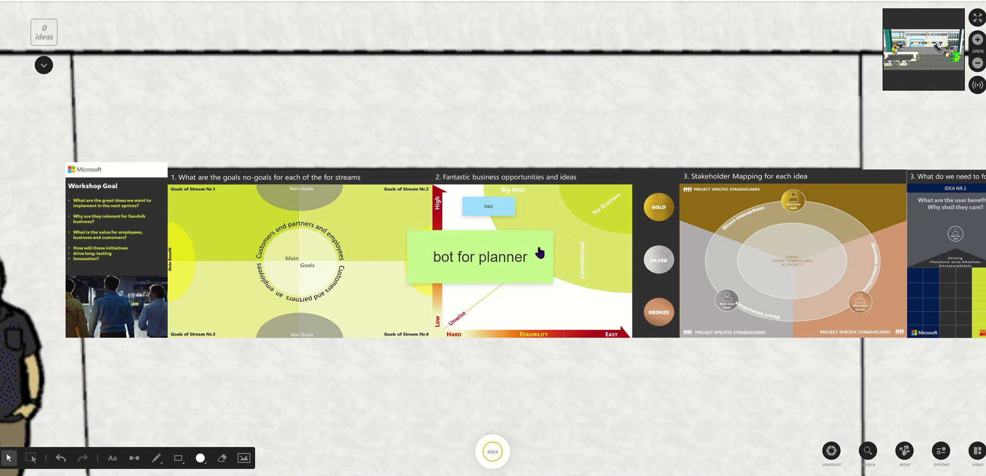
# Shrink the planner note to about the light blue note's size and place it below that note on the "Fantastic business opportunities and ideas" chart
pyautogui.moveTo(553, 229)
pyautogui.mouseDown()
pyautogui.moveTo(476, 255)
pyautogui.moveTo(442, 282)
pyautogui.moveTo(558, 311)
pyautogui.moveTo(555, 208)
pyautogui.moveTo(552, 235)
pyautogui.mouseUp()
pyautogui.scroll(3, 589, 209)
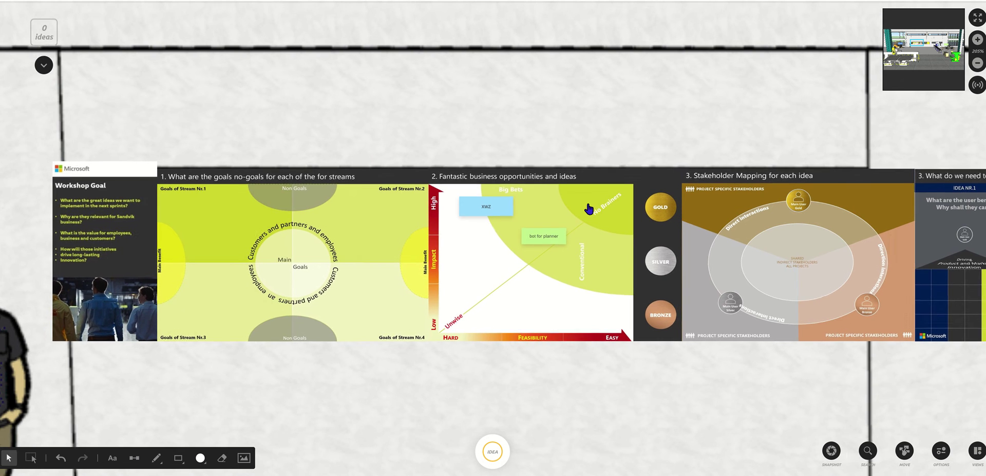
pyautogui.scroll(2, 589, 209)
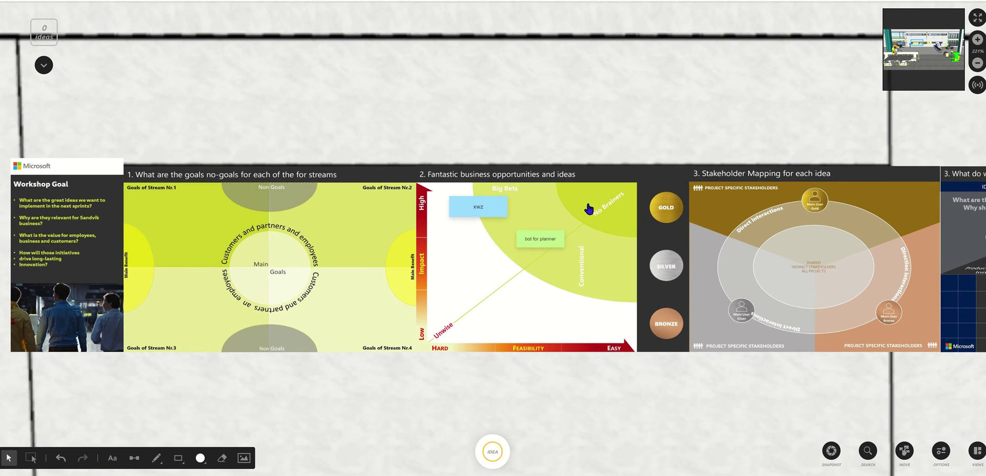
pyautogui.click(977, 64)
pyautogui.click(977, 63)
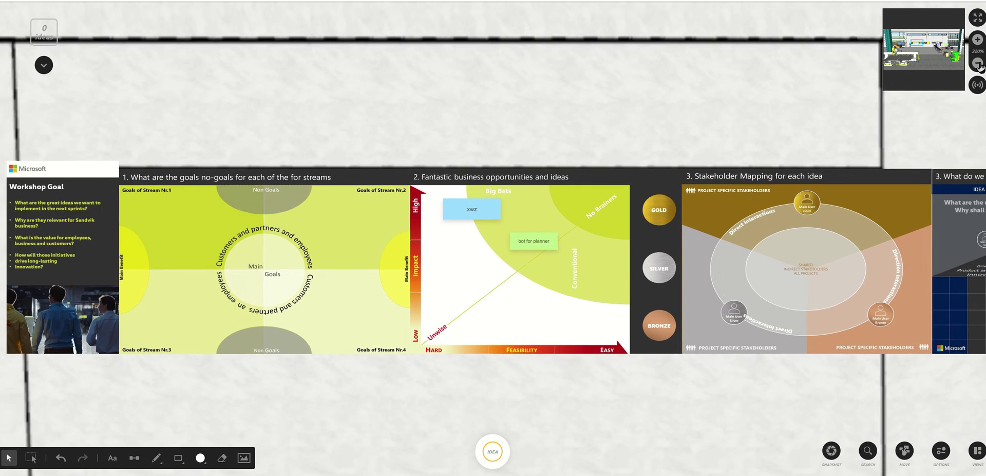
pyautogui.click(977, 63)
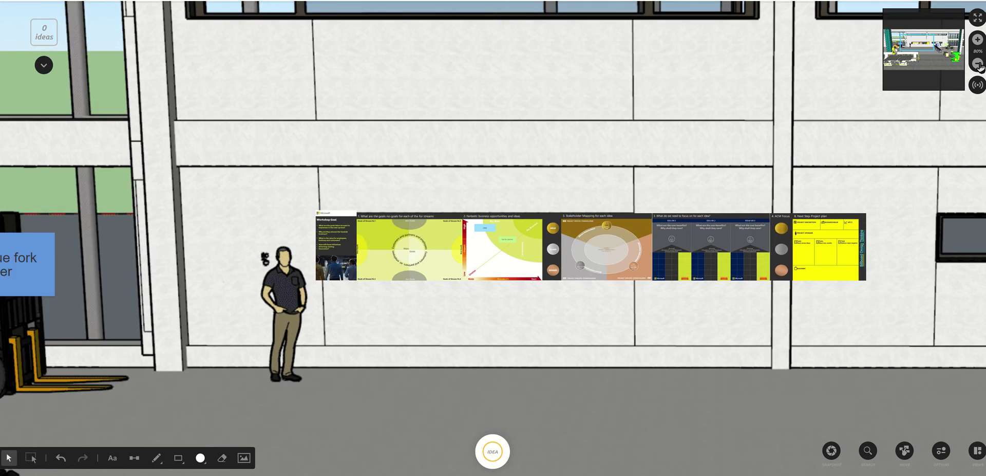
pyautogui.click(977, 63)
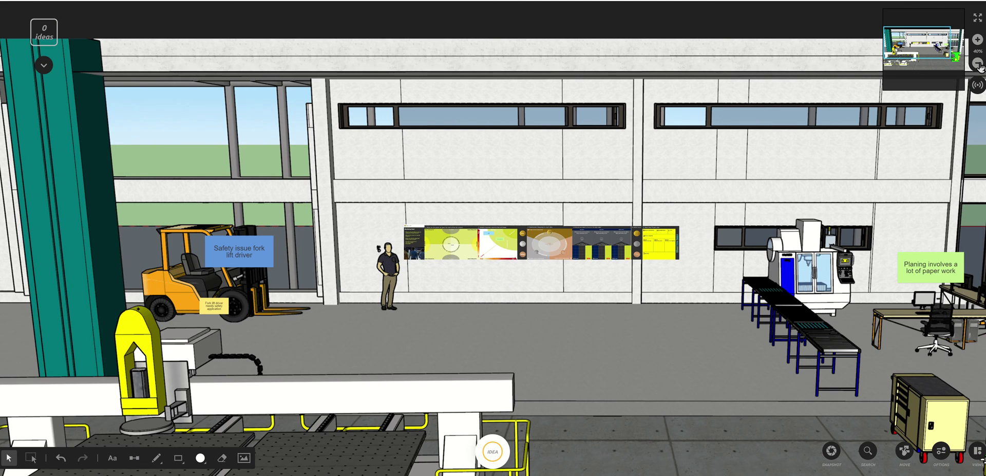
pyautogui.click(977, 63)
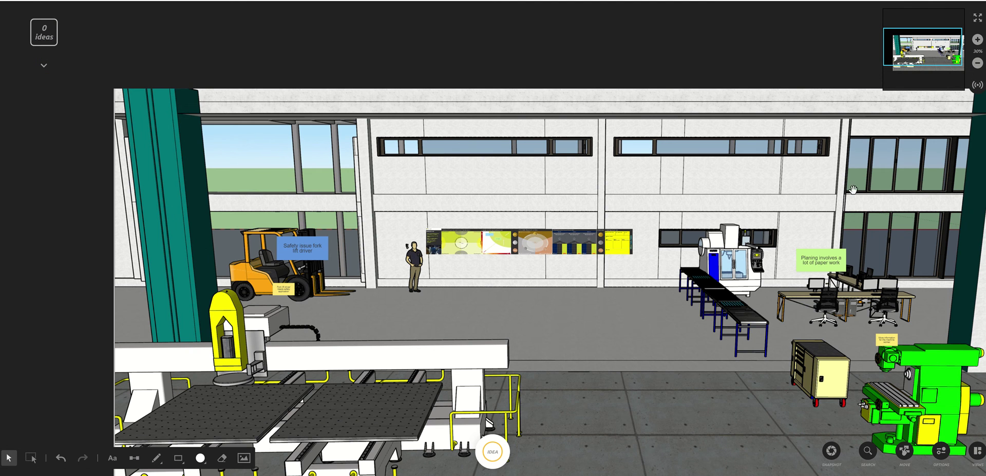